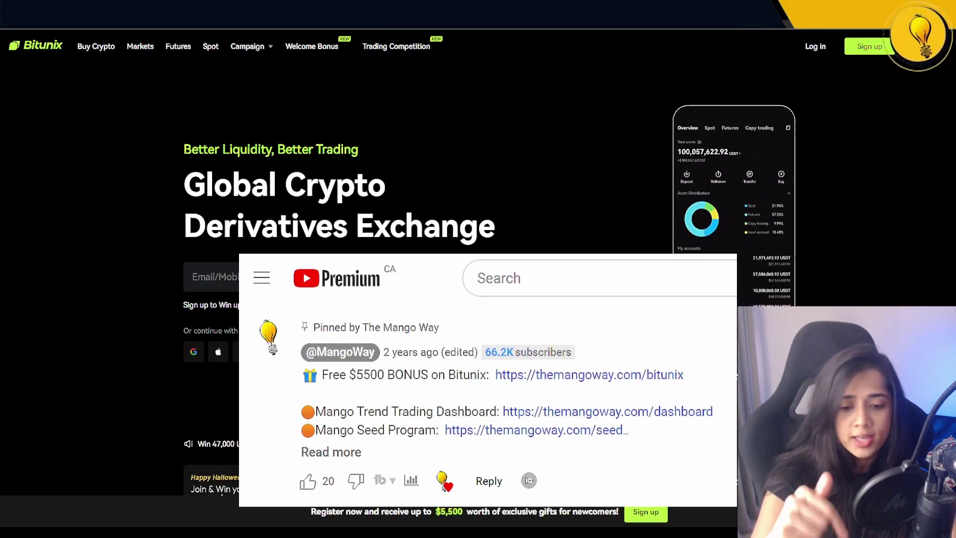
Highlight the Bitunix bonus link and the $5500 sign-up wording, then zoom the home page in.
drag(684, 375, 494, 377)
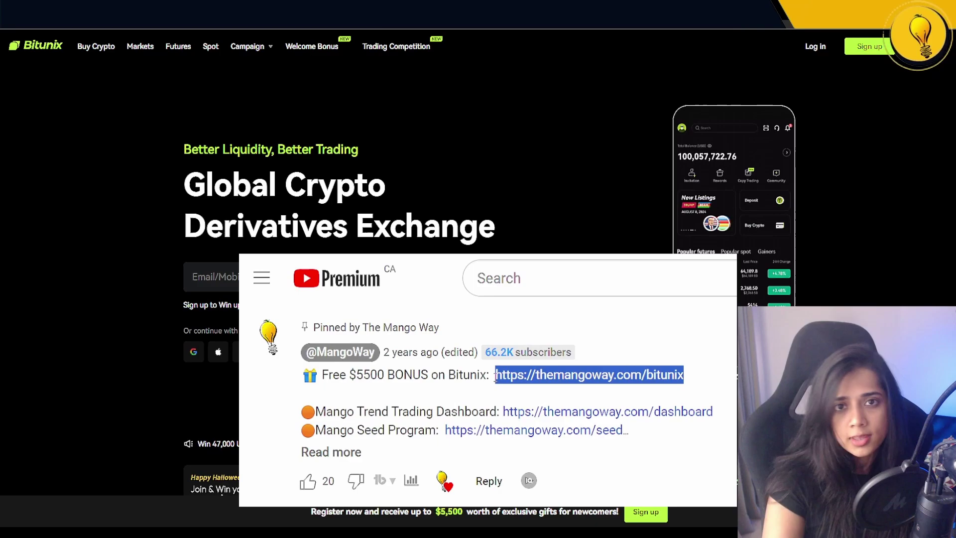
drag(428, 374, 322, 374)
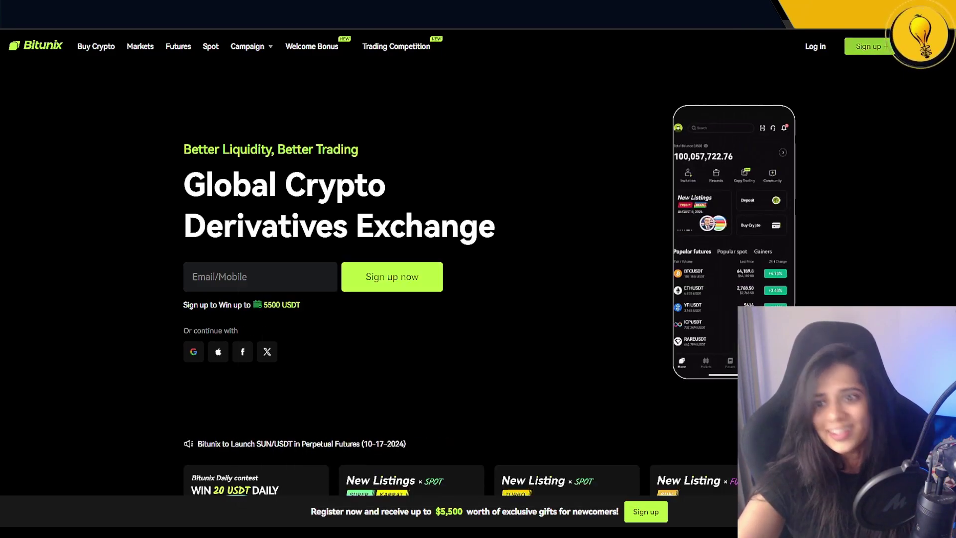
key(ctrl+plus)
key(ctrl+plus)
key(ctrl+plus)
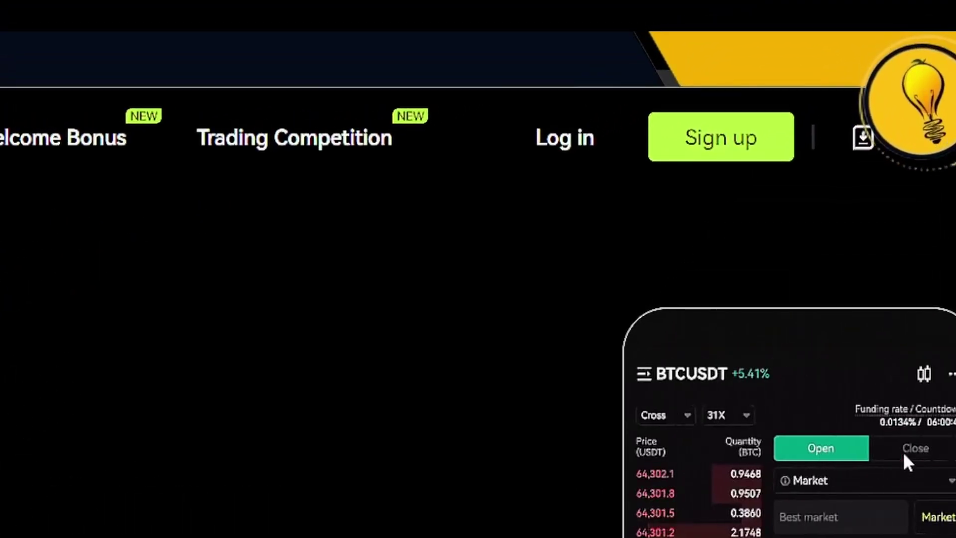
Fill the Bitunix sign-up form with the pasted e-mail address and submit it.
click(707, 154)
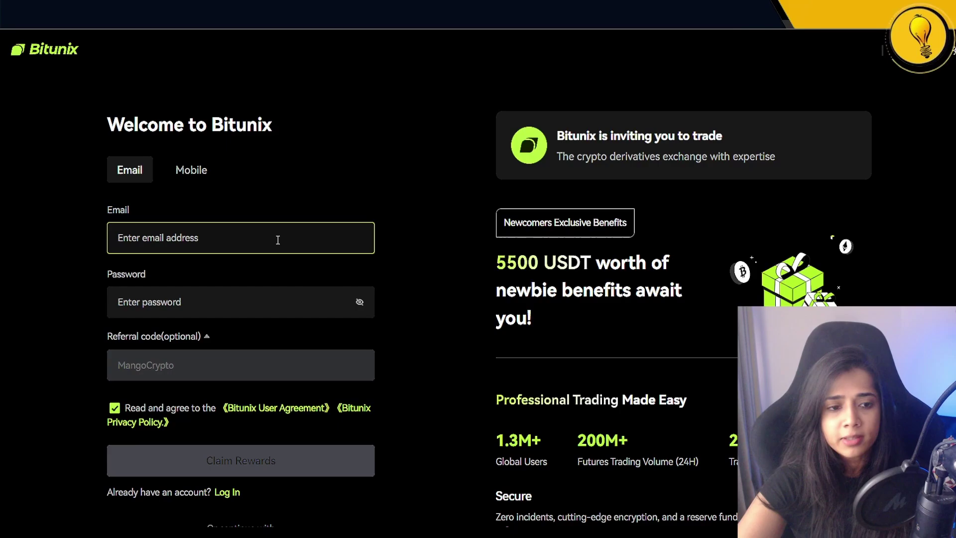
key(ctrl+v)
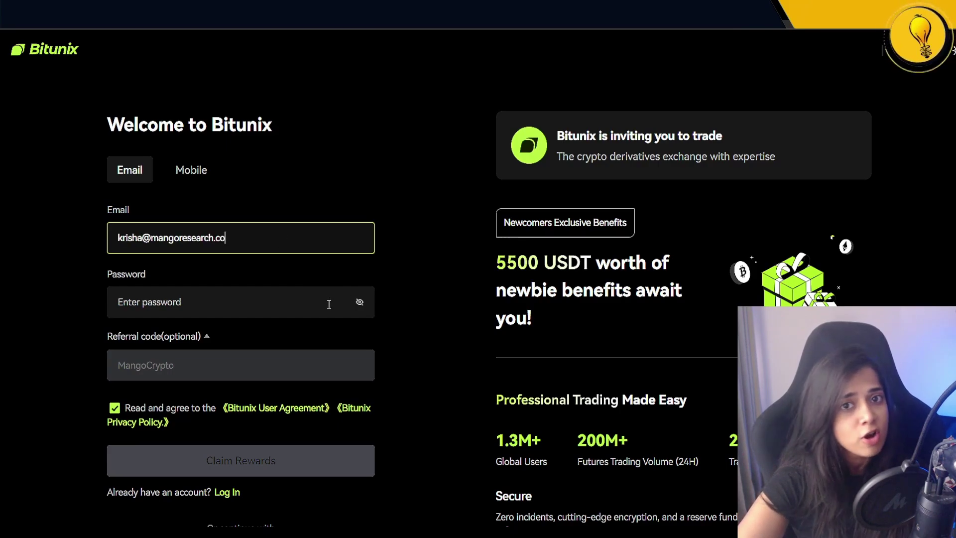
scroll(329, 304, down, 1)
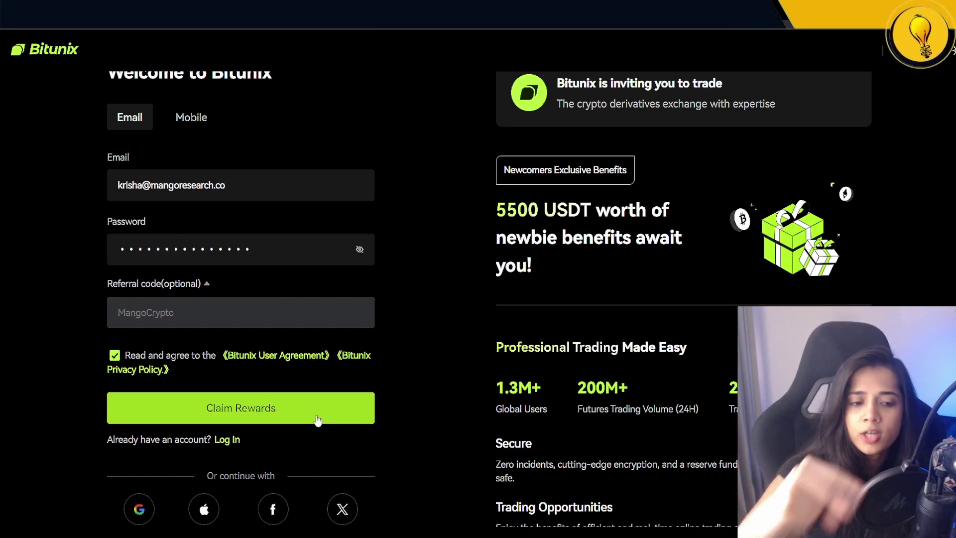
click(288, 418)
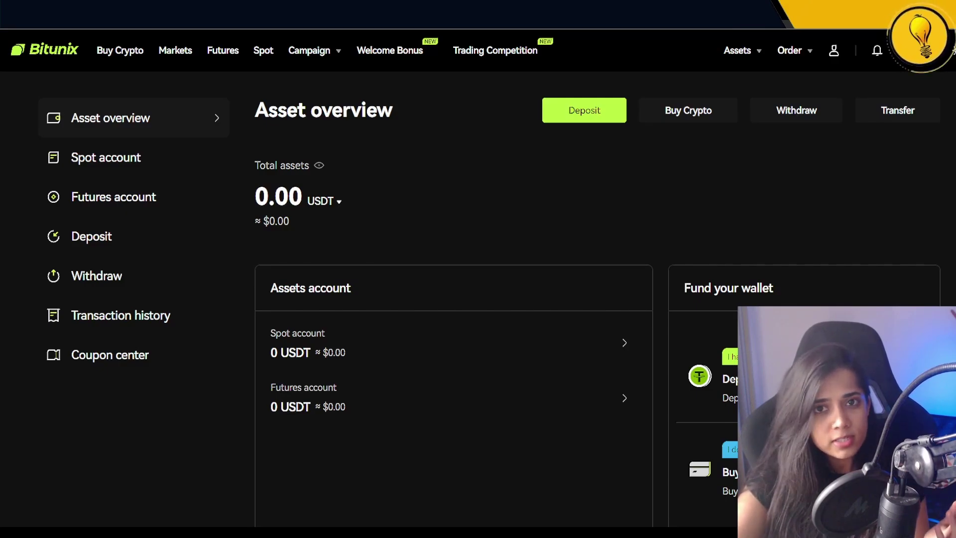
Copy the USDT deposit address for the Solana network.
click(581, 114)
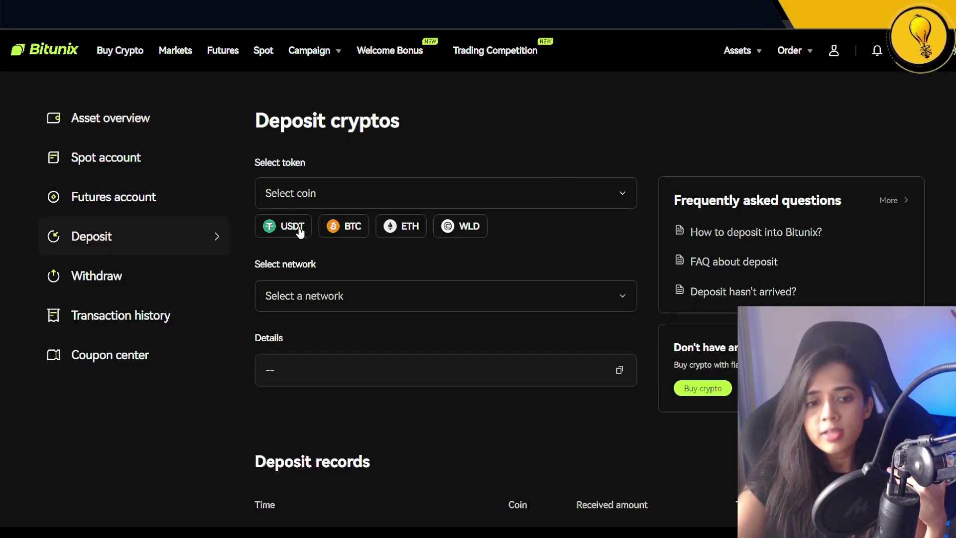
click(300, 232)
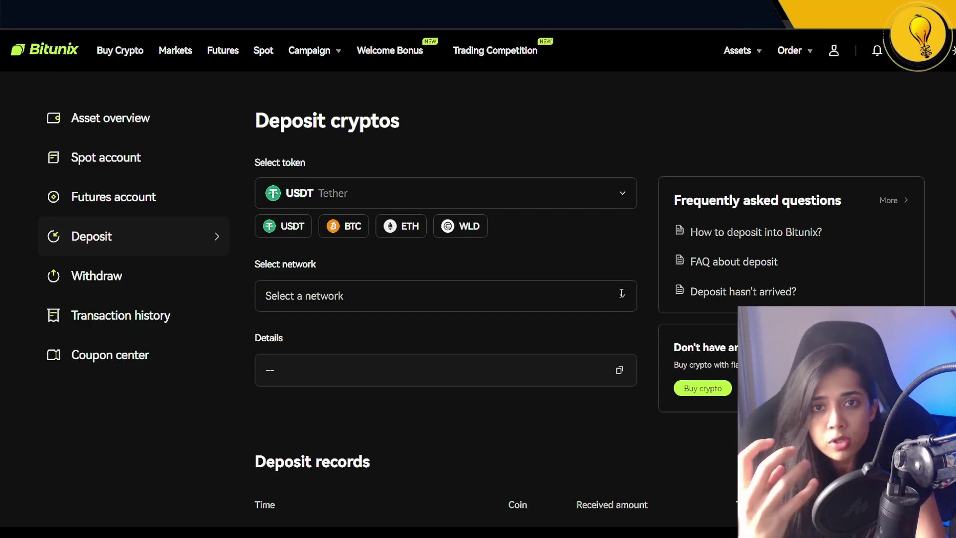
click(630, 309)
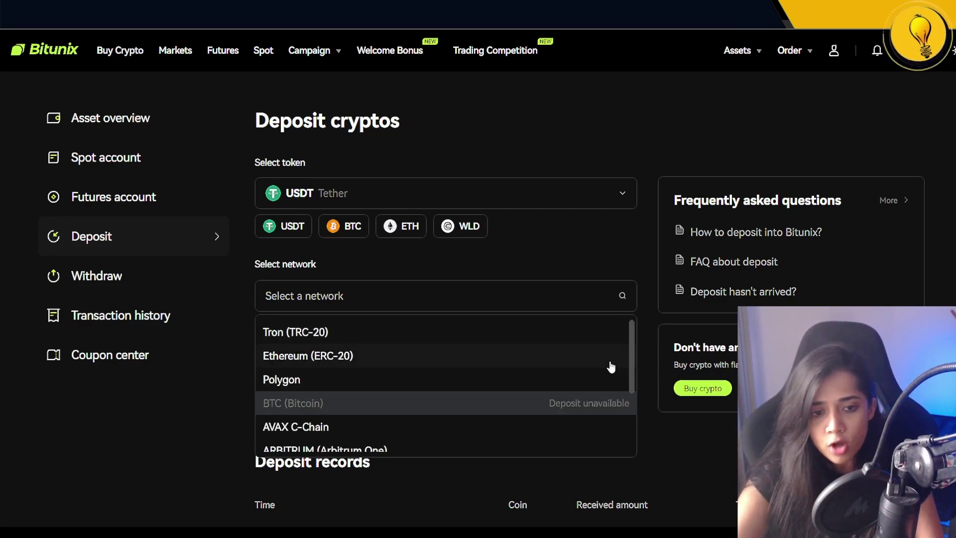
scroll(602, 380, down, 2)
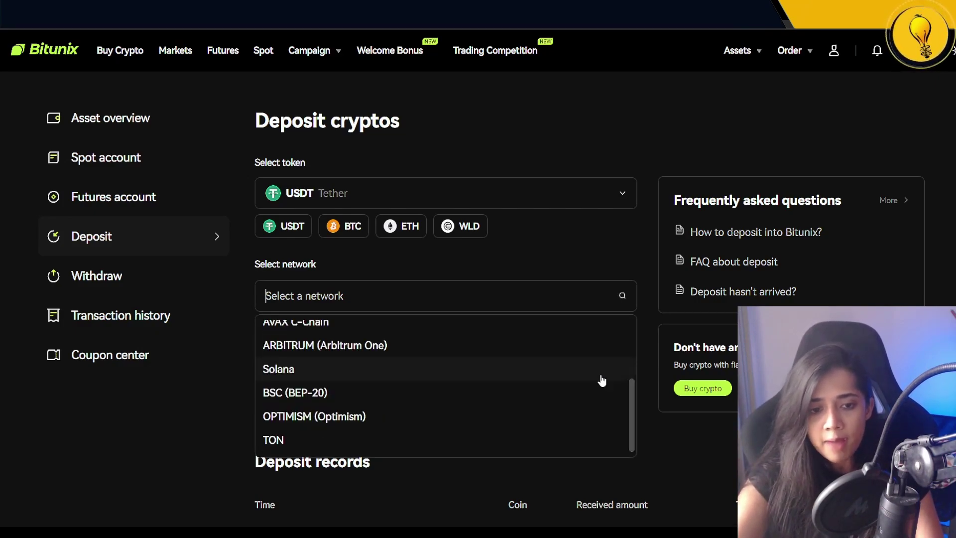
click(408, 370)
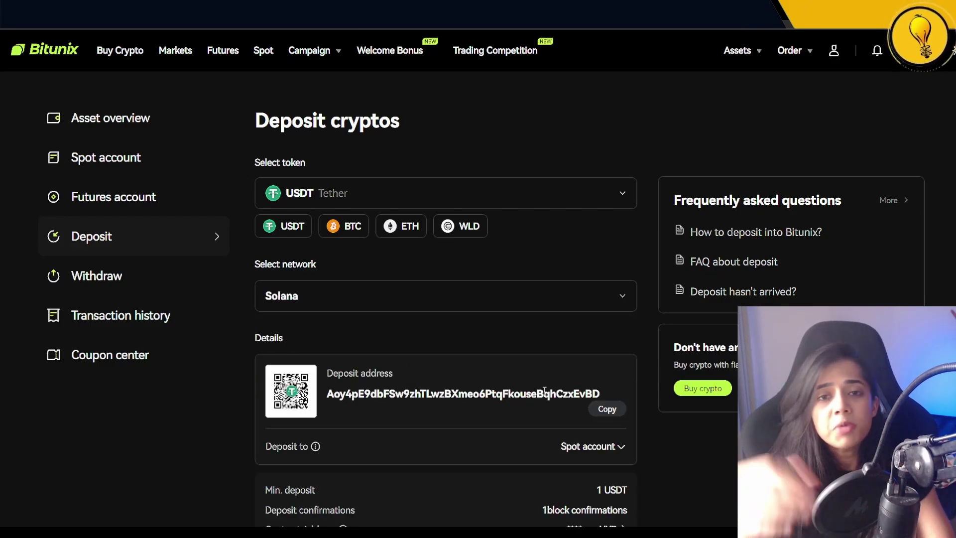
click(604, 410)
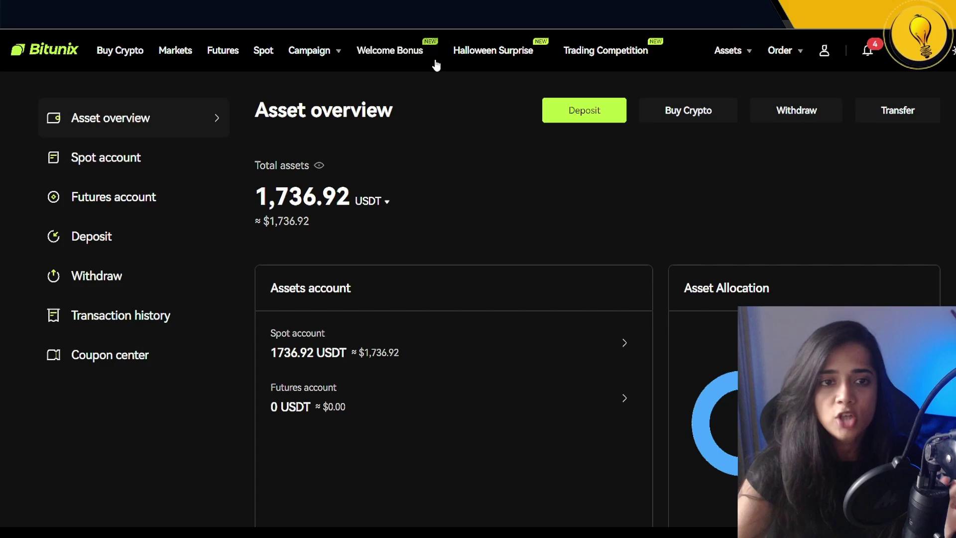
Go to the Spot trading page showing the BTC/USDT pair.
click(262, 52)
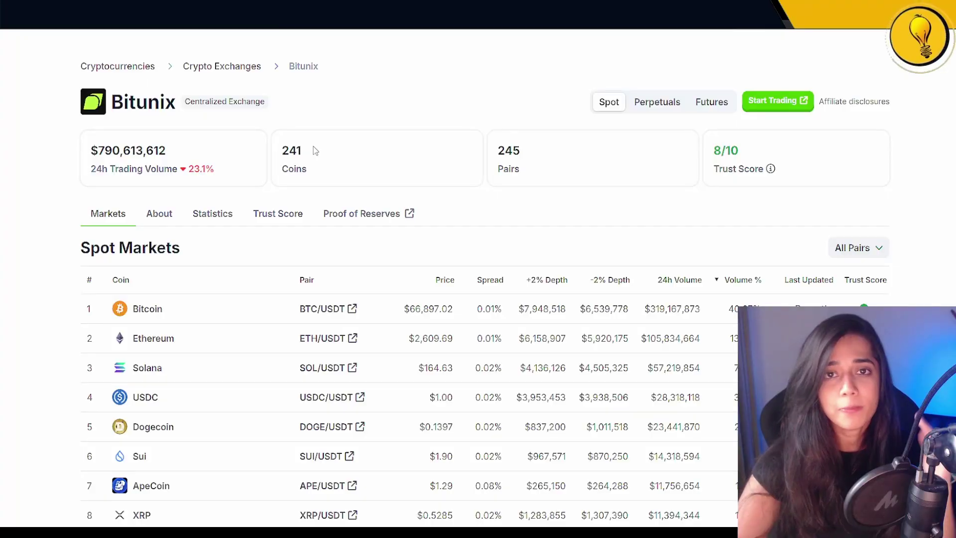
Highlight Bitunix's 241 coins, 245 pairs and 8/10 trust score on CoinGecko.
drag(325, 156, 293, 156)
drag(544, 156, 505, 162)
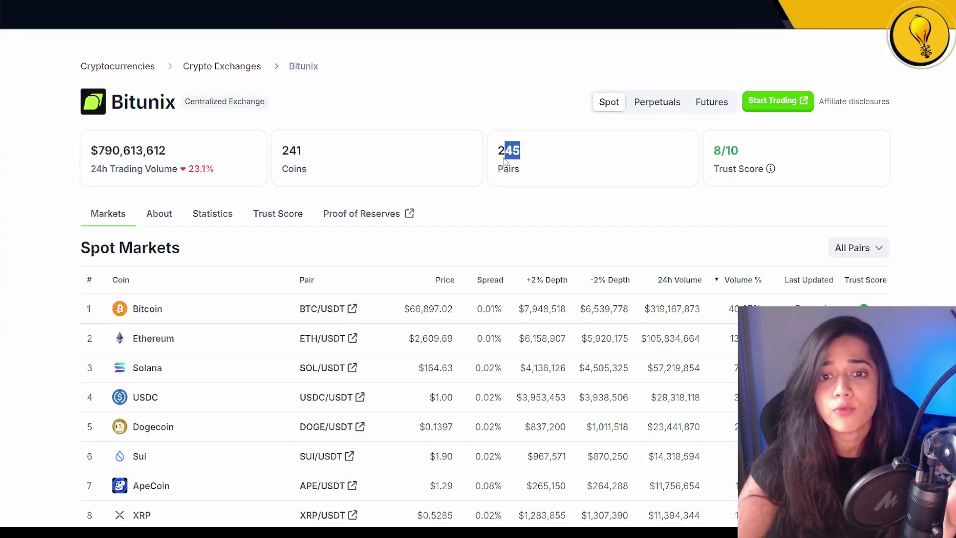
drag(744, 155, 725, 156)
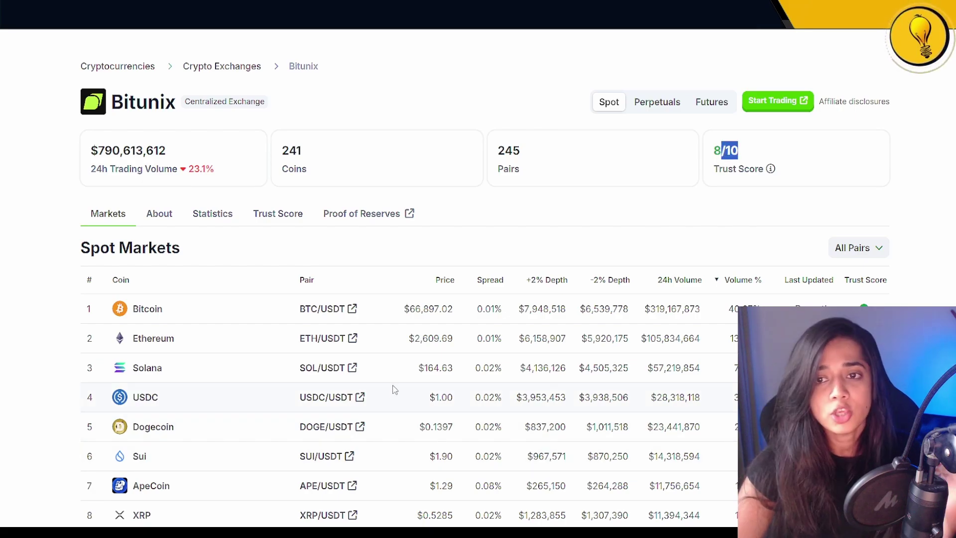
scroll(395, 388, up, 2)
scroll(395, 388, down, 3)
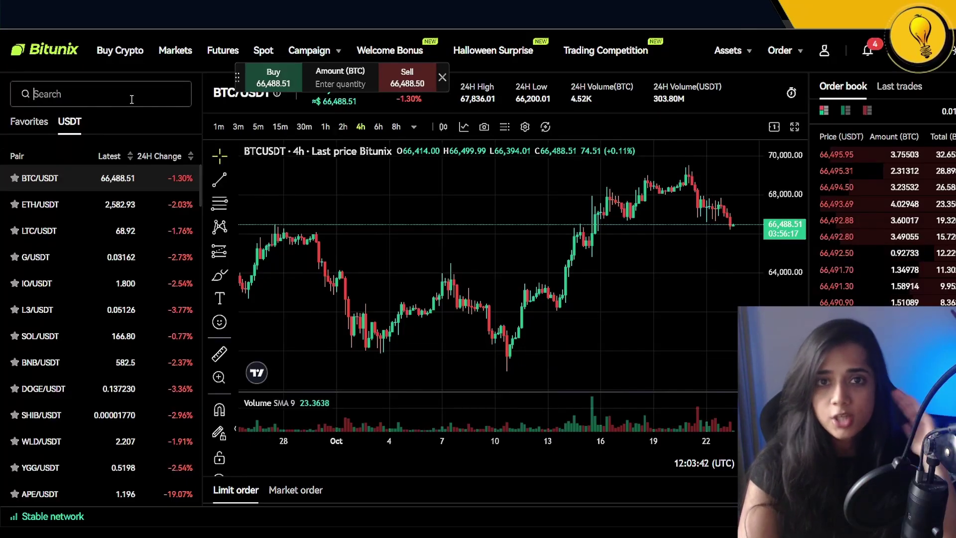
Search pairs for 'popcat' and switch the market to POPCAT/USDT.
click(131, 100)
text(pop)
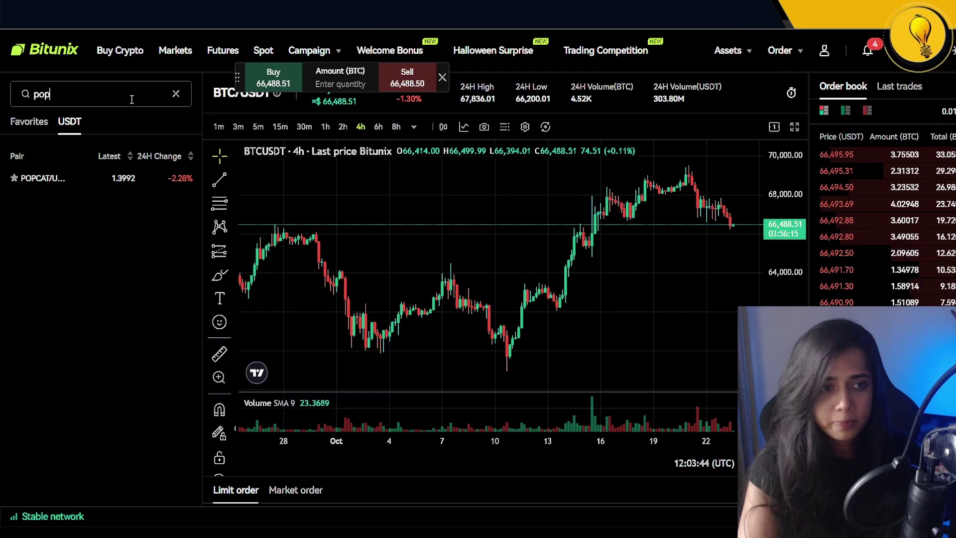
text(cat)
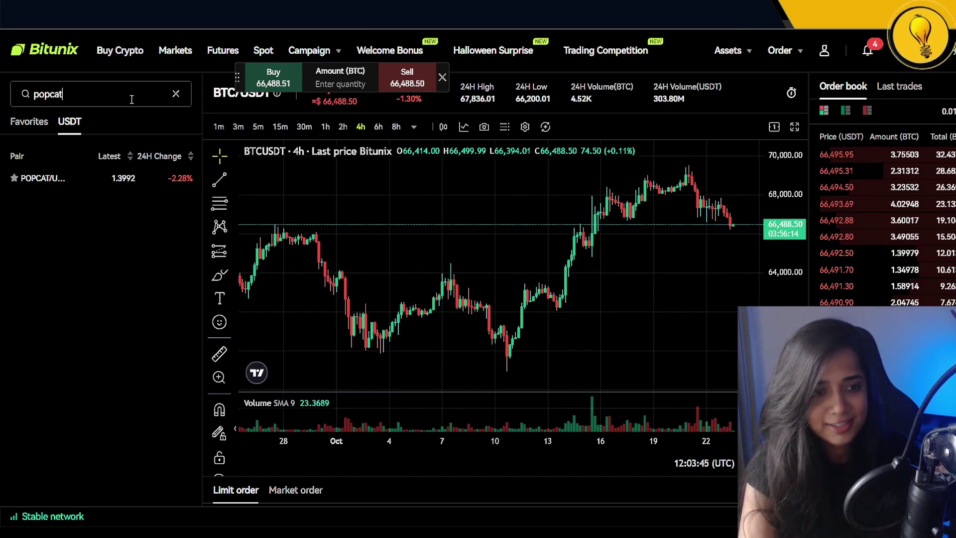
click(65, 177)
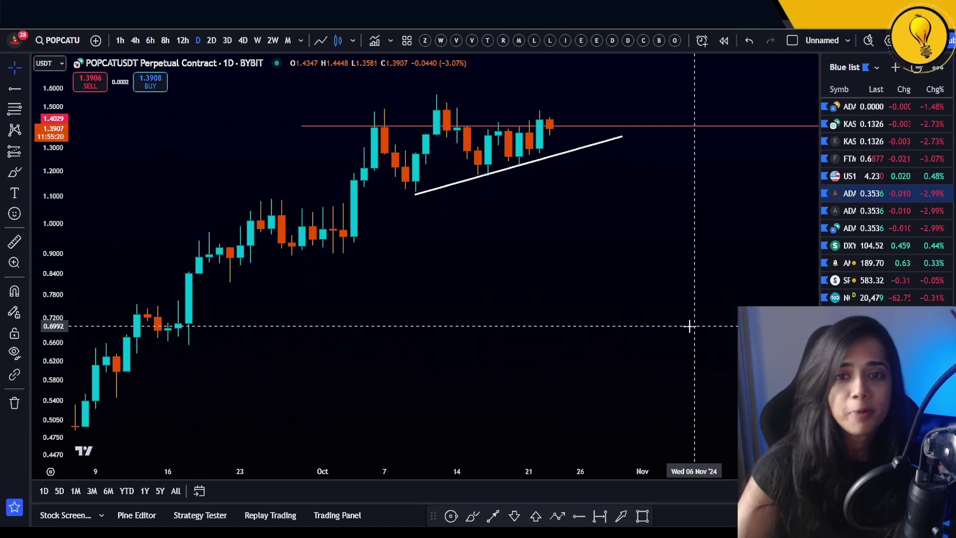
Extend the POPCAT support trendline's right end further up and right.
drag(623, 137, 642, 127)
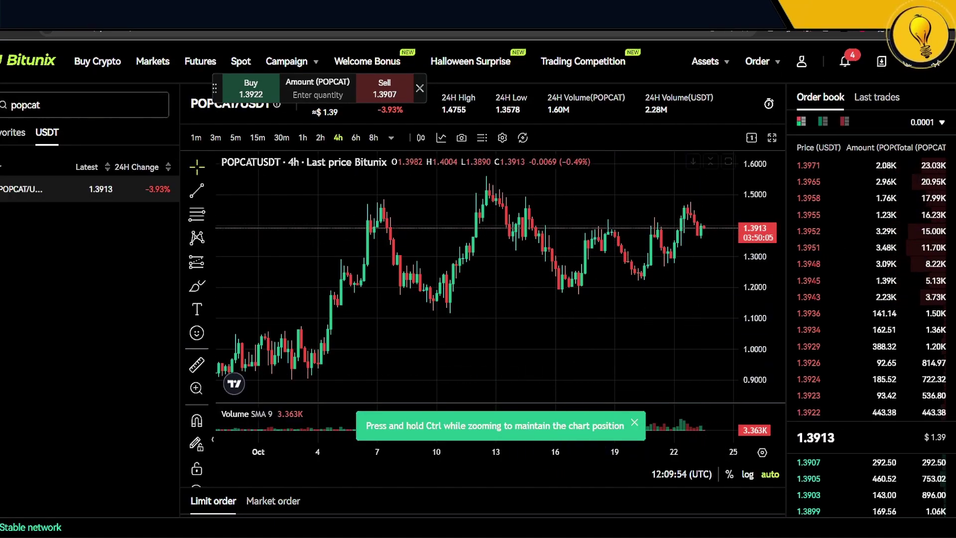
Fill in a limit buy at 1.39 USDT from the order book with a 100 USDT amount.
scroll(483, 299, down, 5)
scroll(478, 299, down, 1)
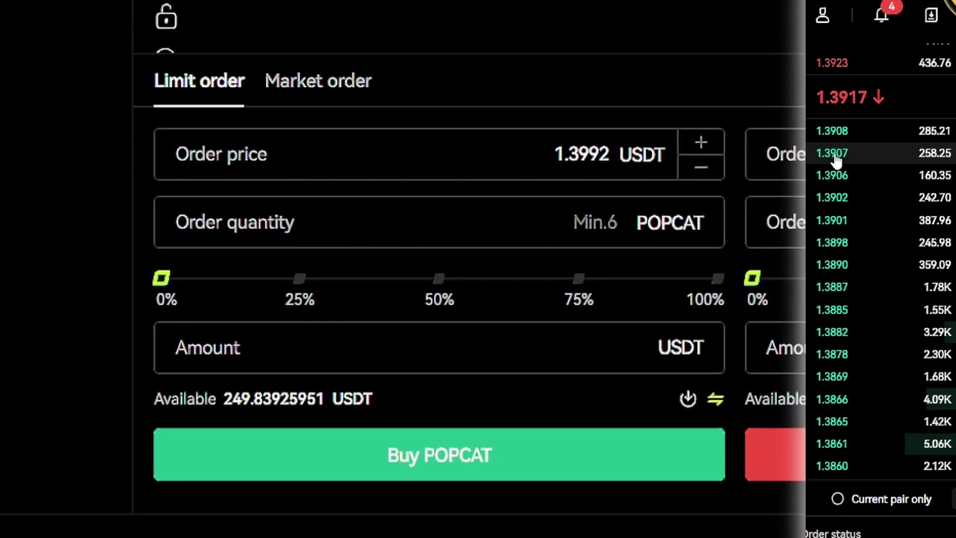
click(761, 154)
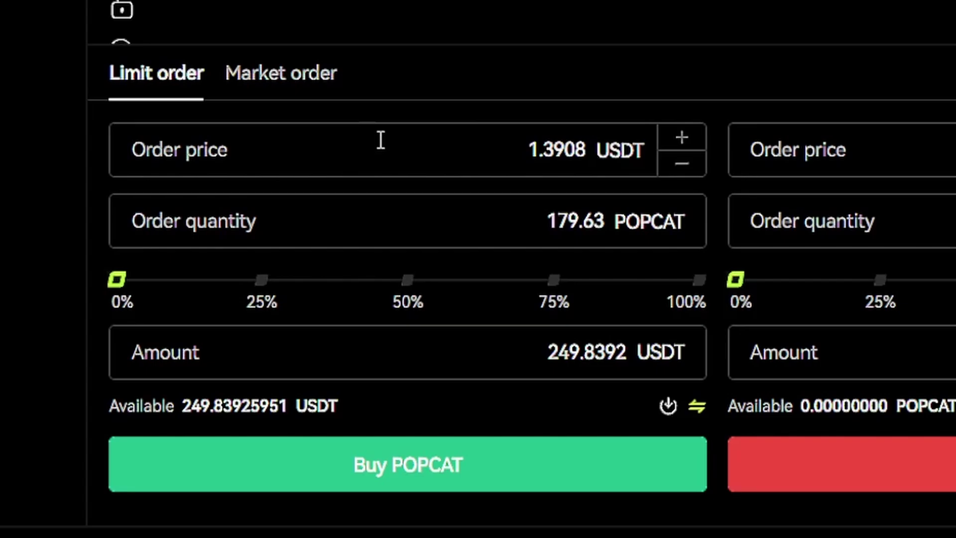
click(304, 89)
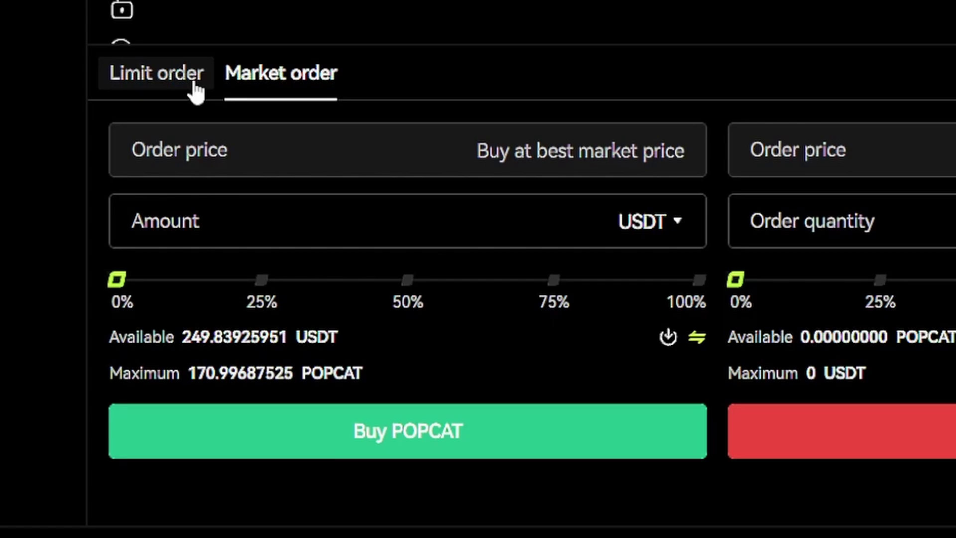
click(154, 89)
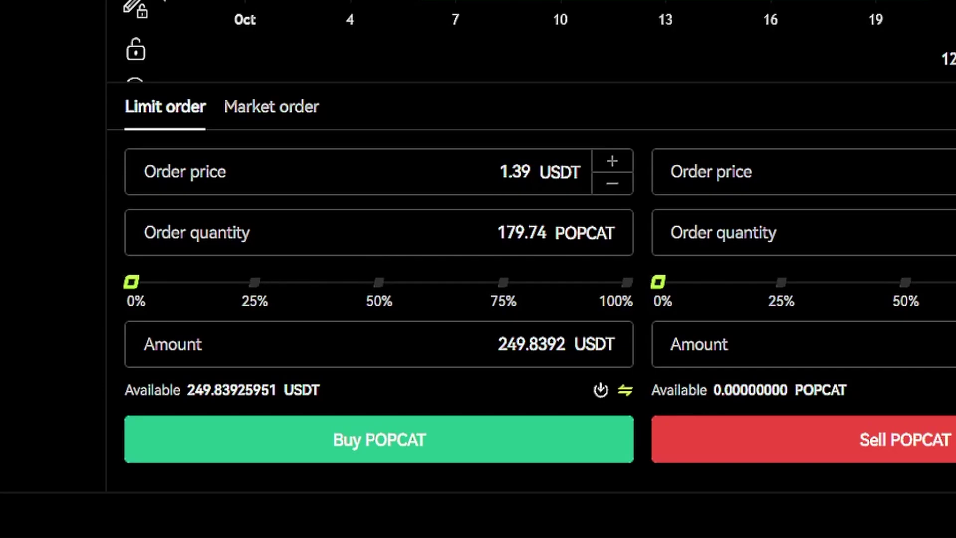
double_click(537, 343)
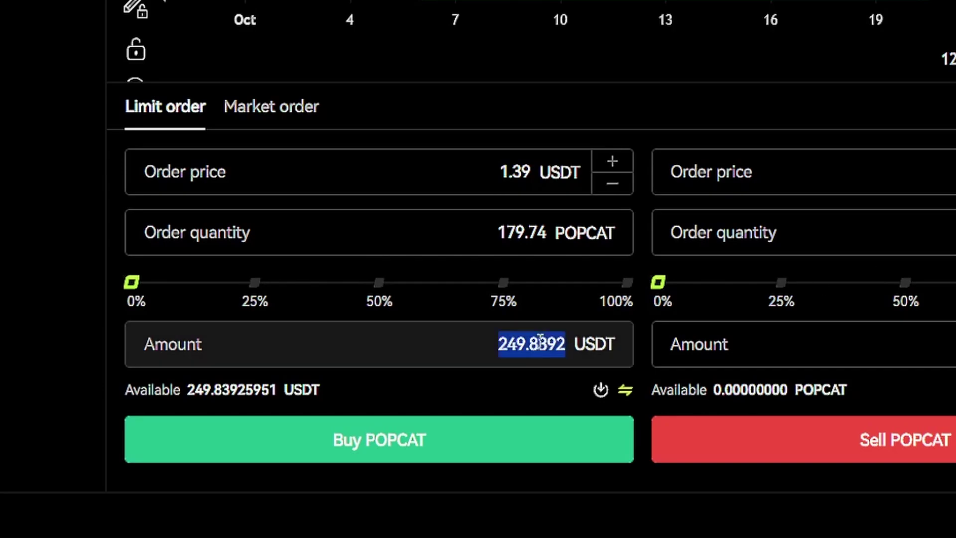
text(100)
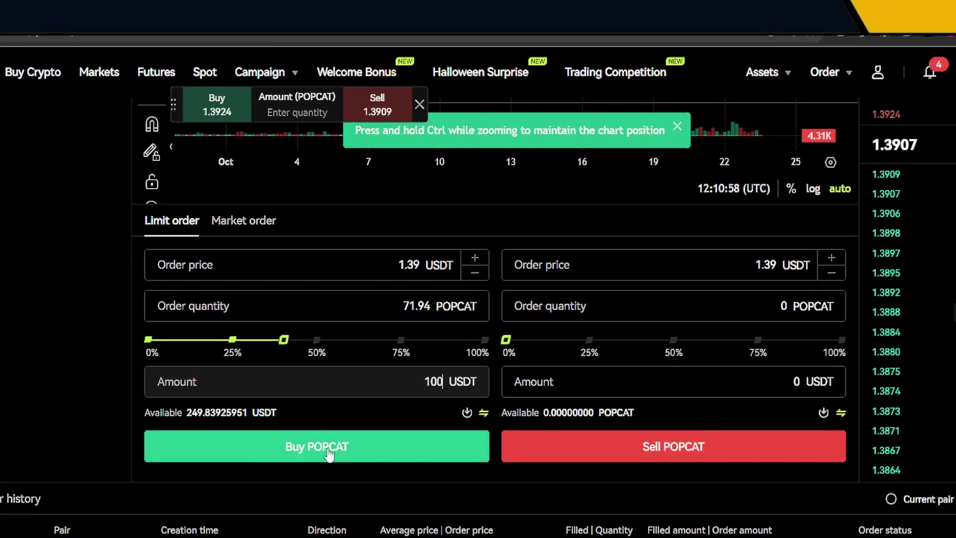
Submit the 71.94 POPCAT limit buy and check it under Open orders.
click(328, 450)
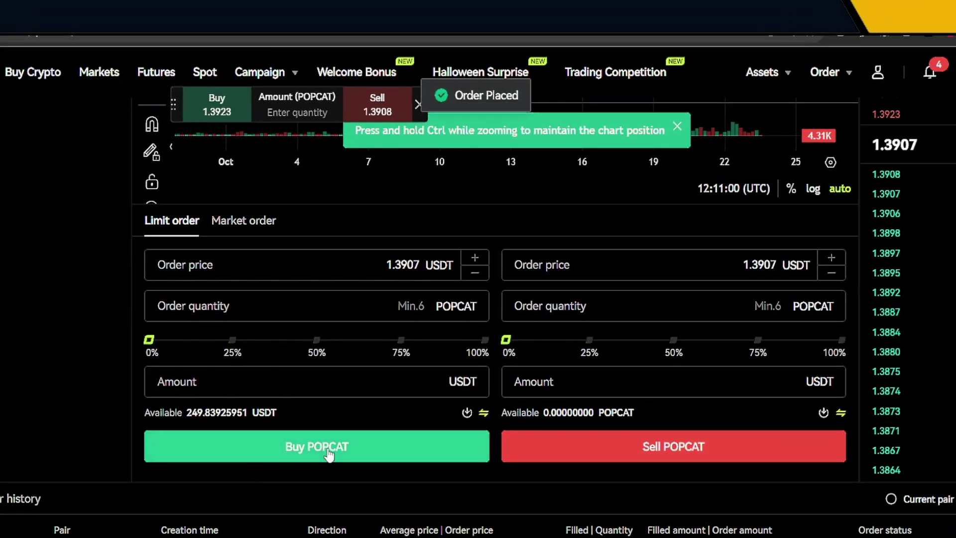
scroll(399, 418, down, 1)
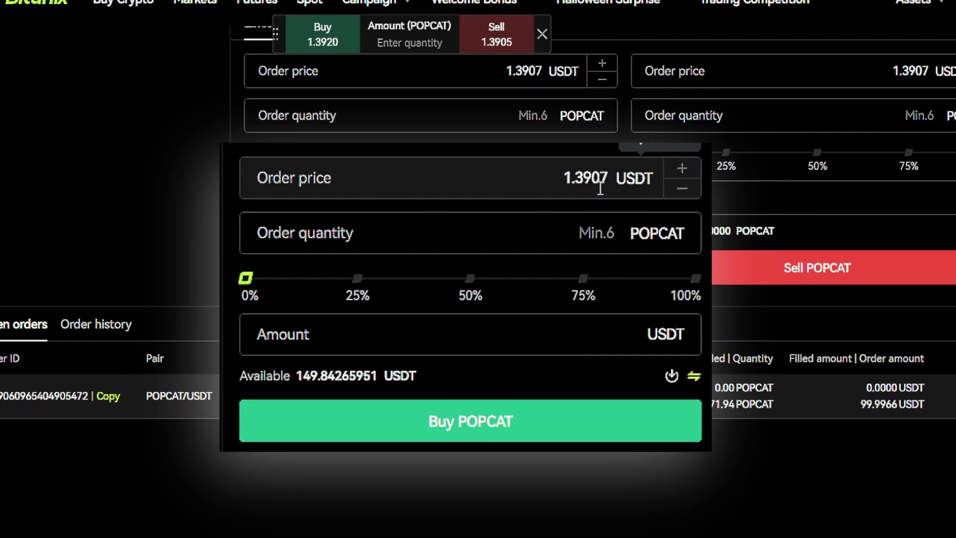
key(BackSpace)
Enter 100 in the Amount field and view the pending 1.3900 order line on the chart.
click(608, 333)
text(100)
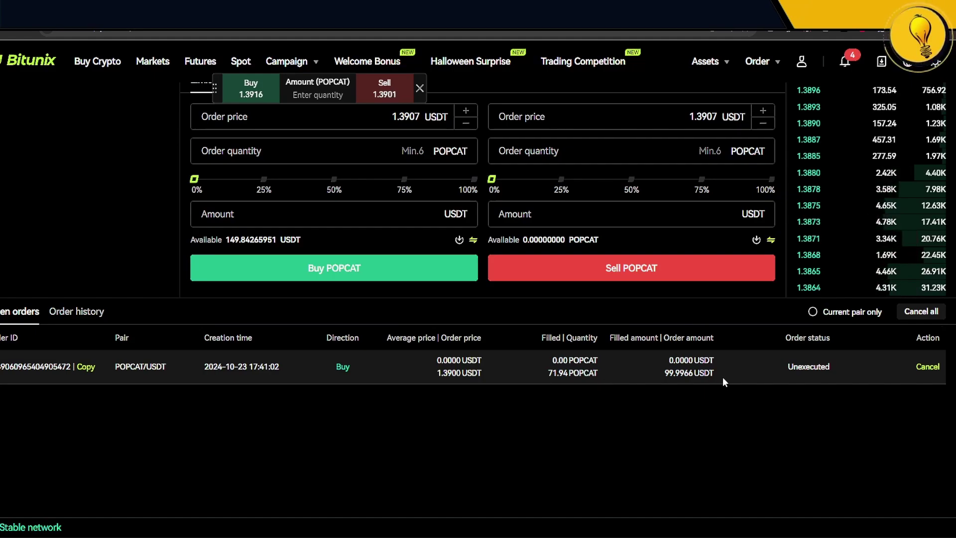
scroll(783, 438, up, 8)
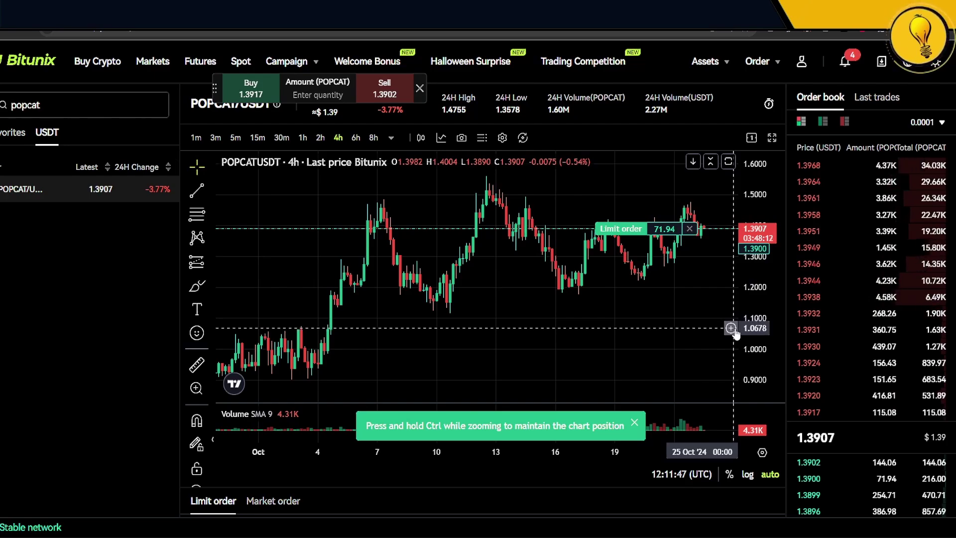
Check Order history to confirm the POPCAT limit buy fully filled at 1.3900 USDT.
scroll(746, 329, down, 2)
scroll(820, 362, down, 1)
scroll(820, 362, down, 8)
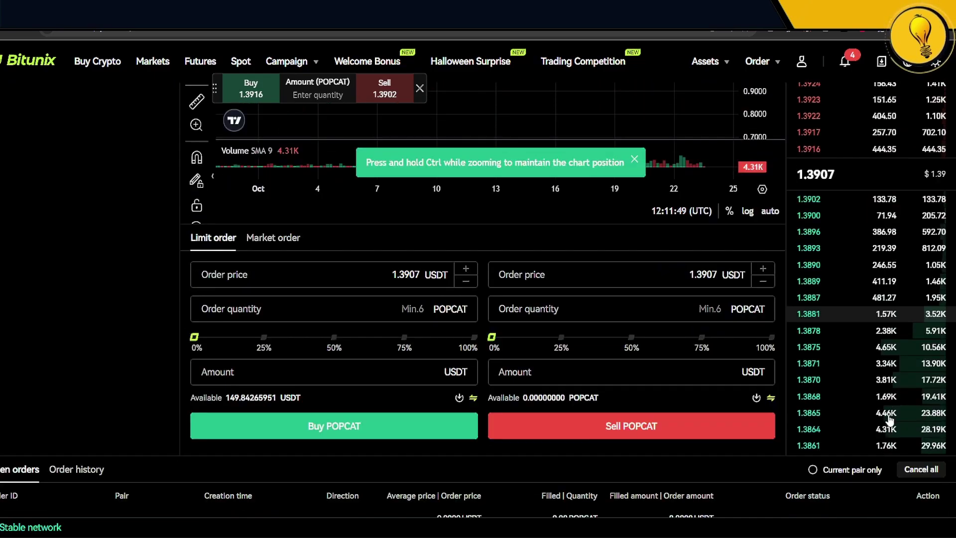
scroll(888, 413, up, 1)
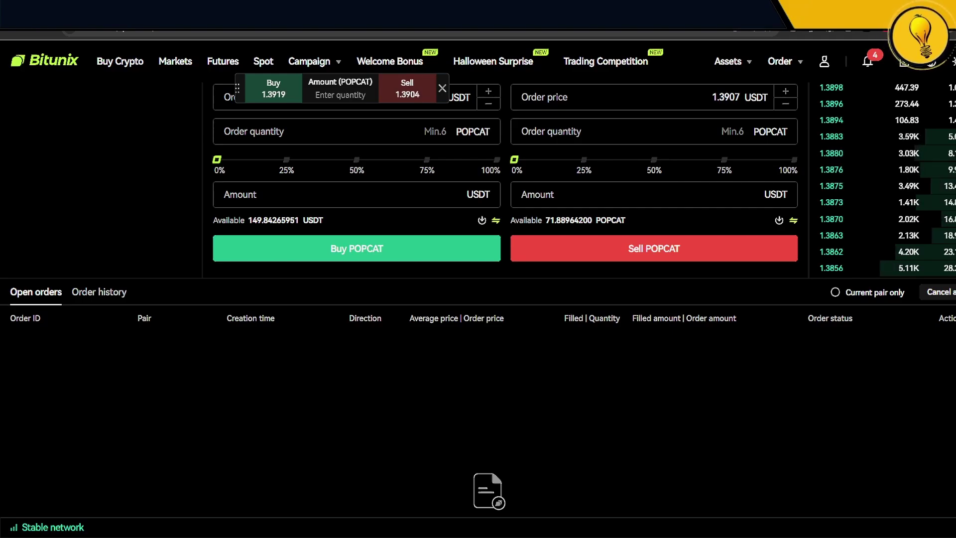
click(121, 295)
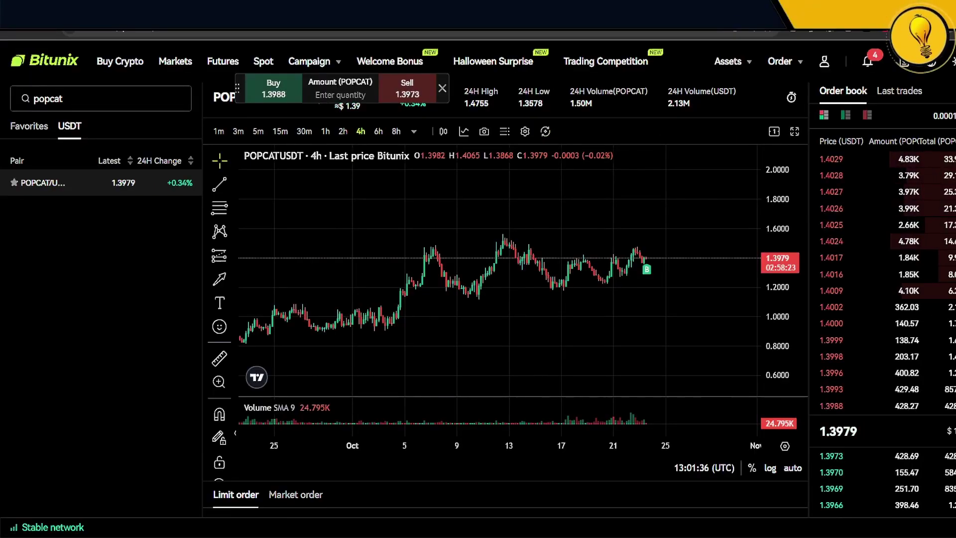
Draw a horizontal target line at 1.4282 on the 4h POPCAT chart.
scroll(448, 273, down, 1)
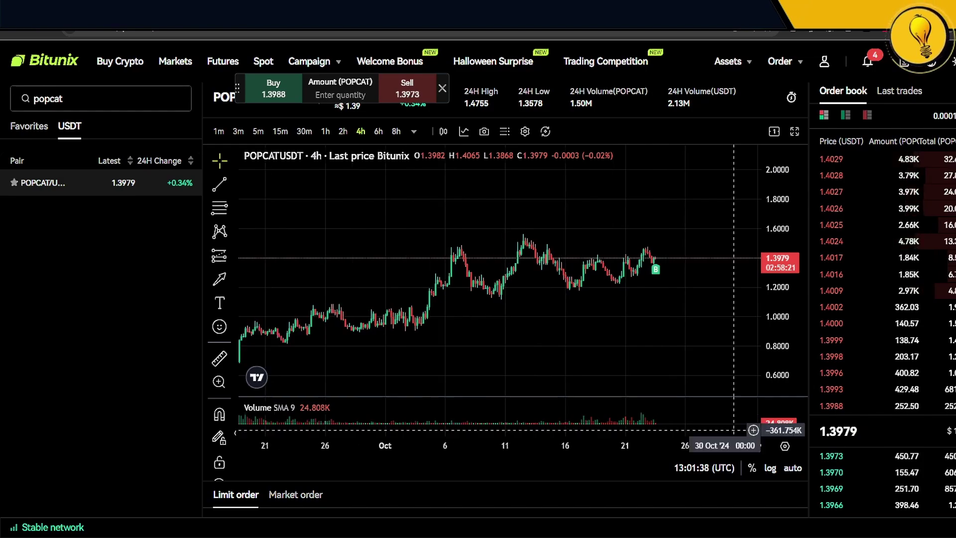
scroll(219, 466, down, 2)
scroll(219, 467, down, 2)
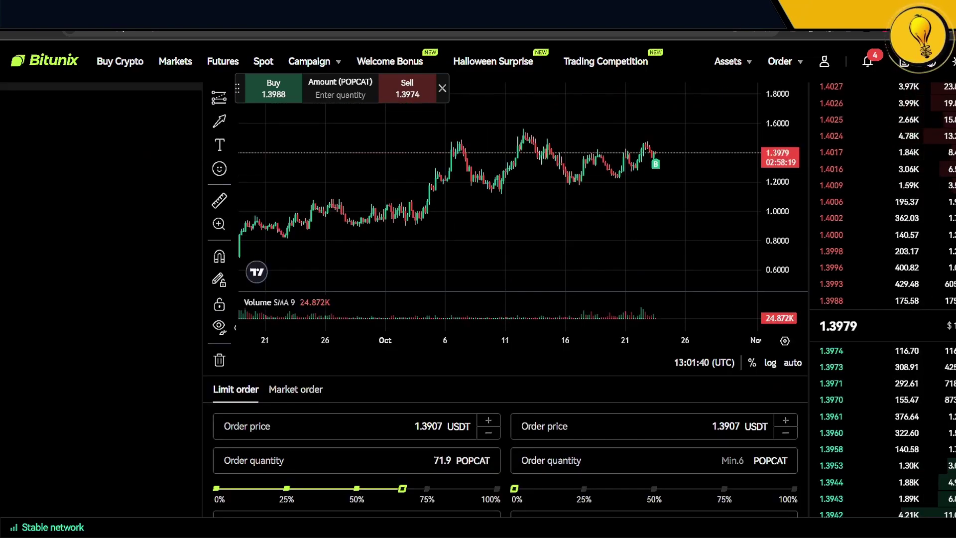
scroll(457, 267, up, 3)
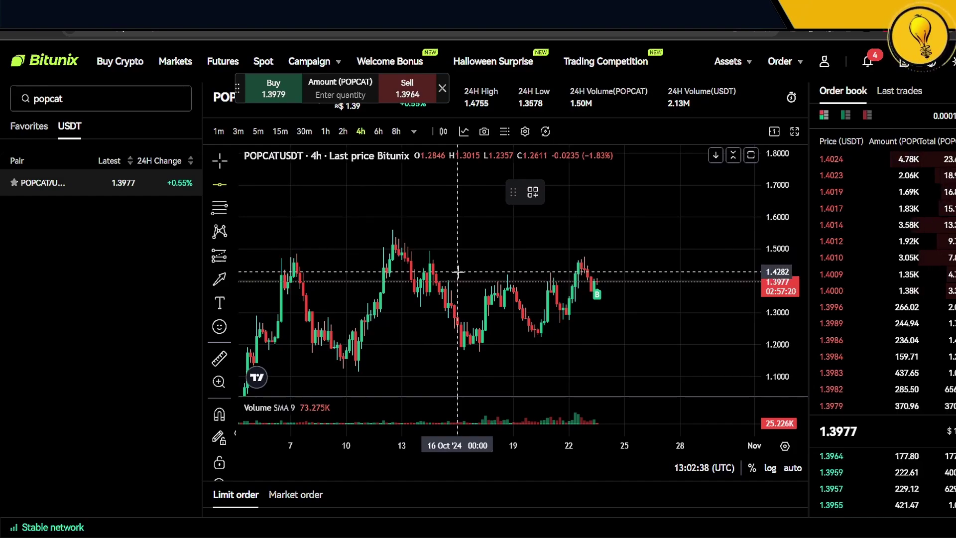
click(458, 272)
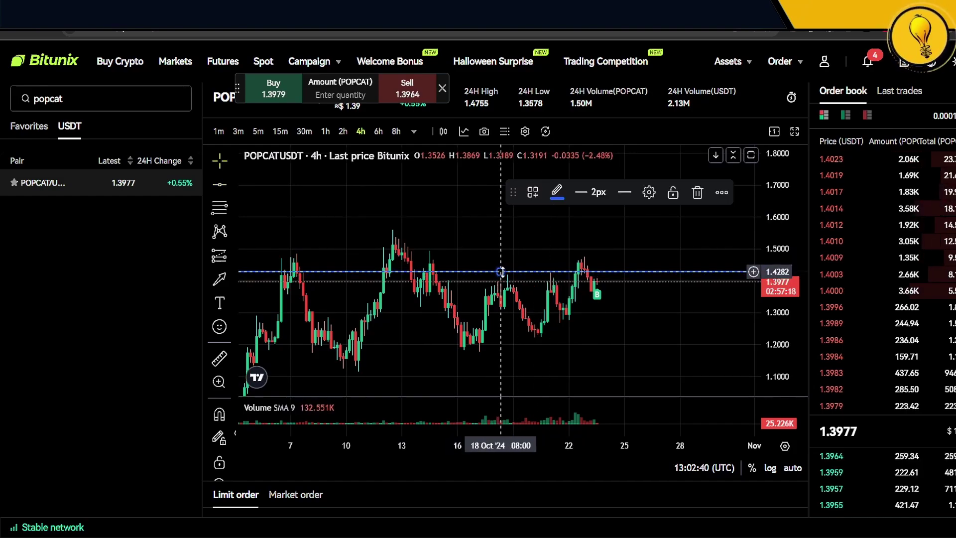
scroll(154, 357, down, 4)
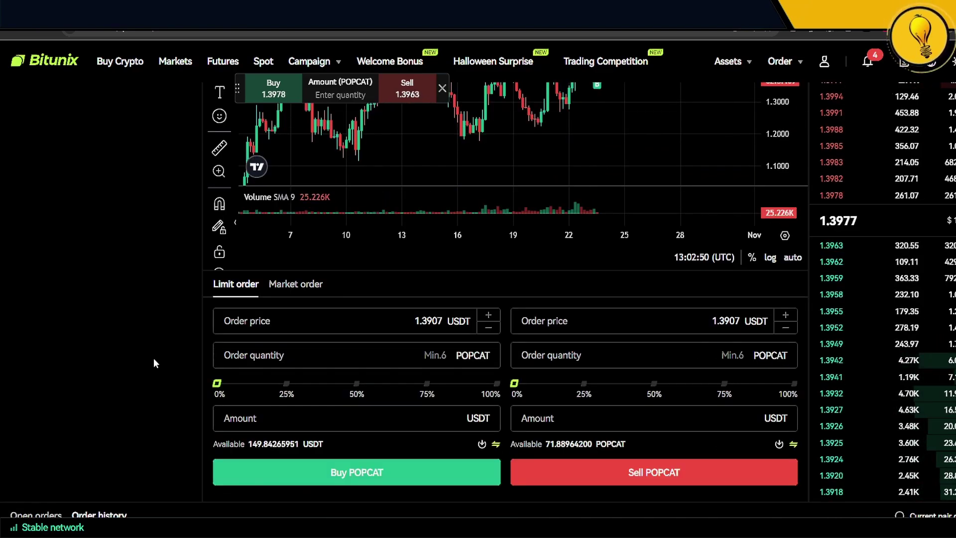
Fill the sell form with a 1.42 USDT price and 100% quantity, totalling 102.0696 USDT.
click(738, 321)
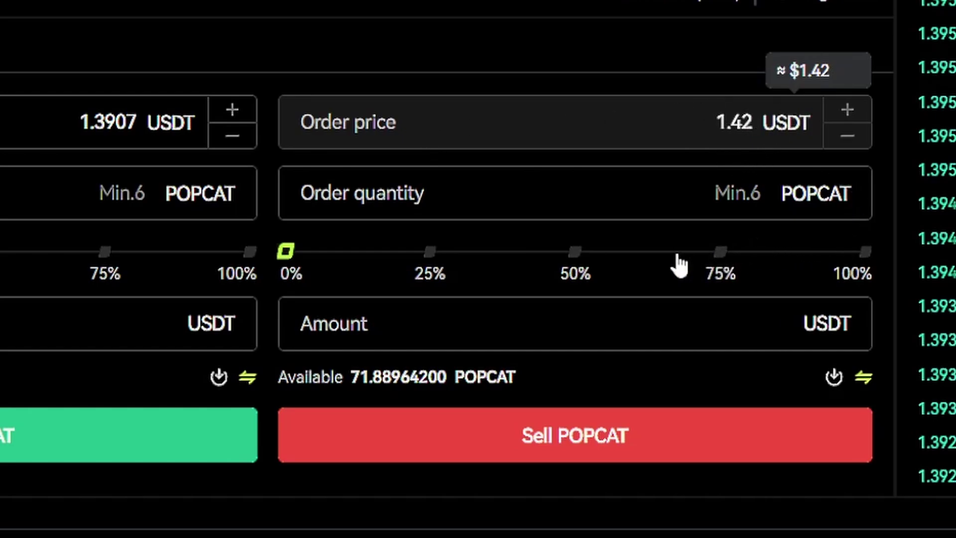
drag(285, 253, 884, 261)
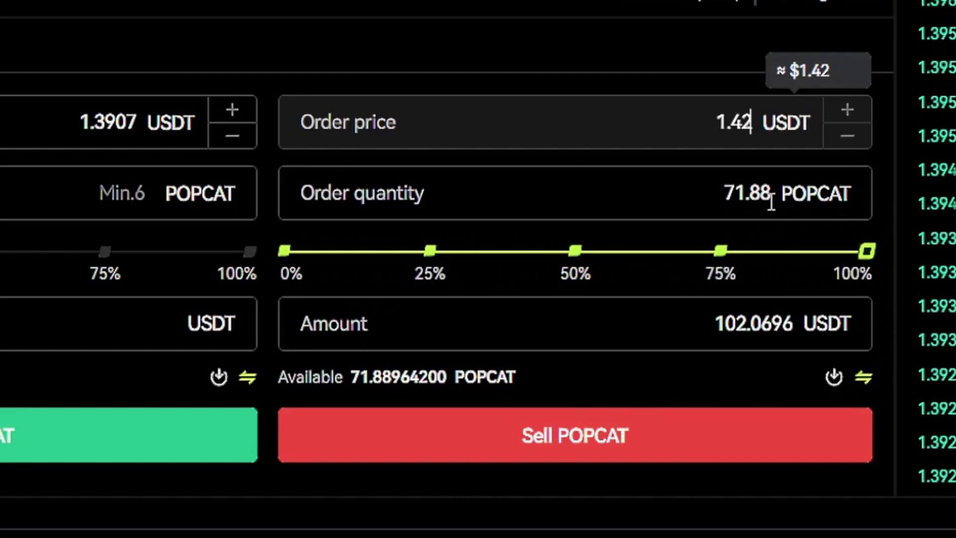
scroll(771, 201, down, 2)
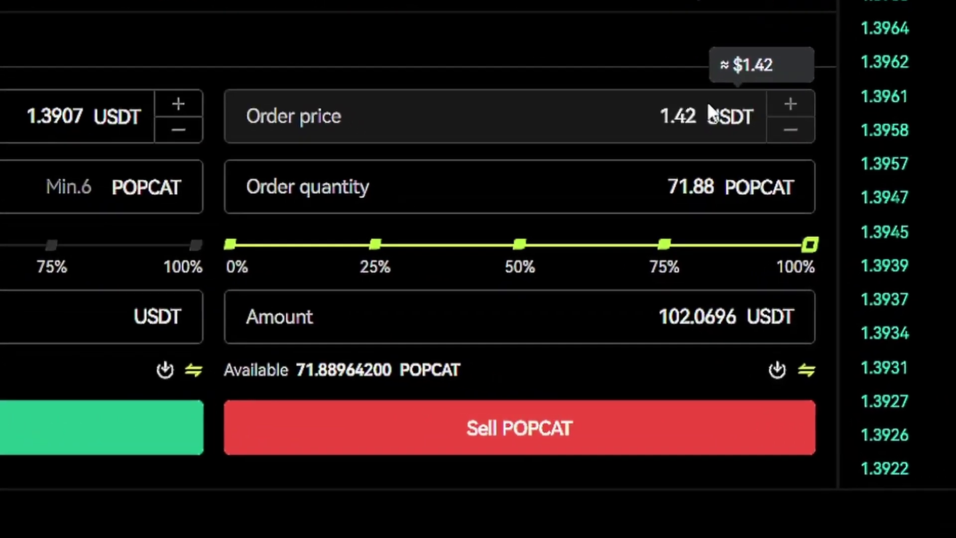
click(728, 240)
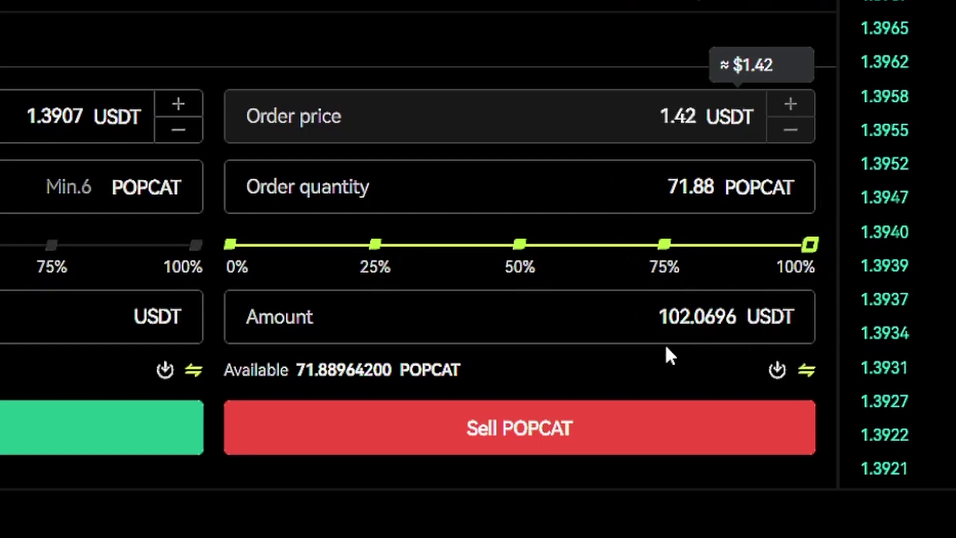
Submit the 1.42 USDT limit sell of 71.88 POPCAT and verify it under Open orders.
click(610, 438)
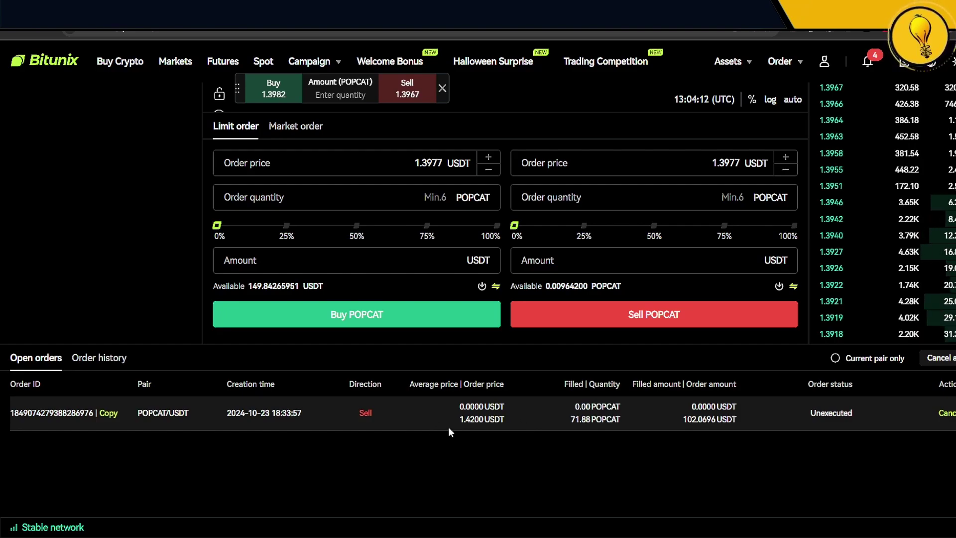
scroll(120, 412, down, 2)
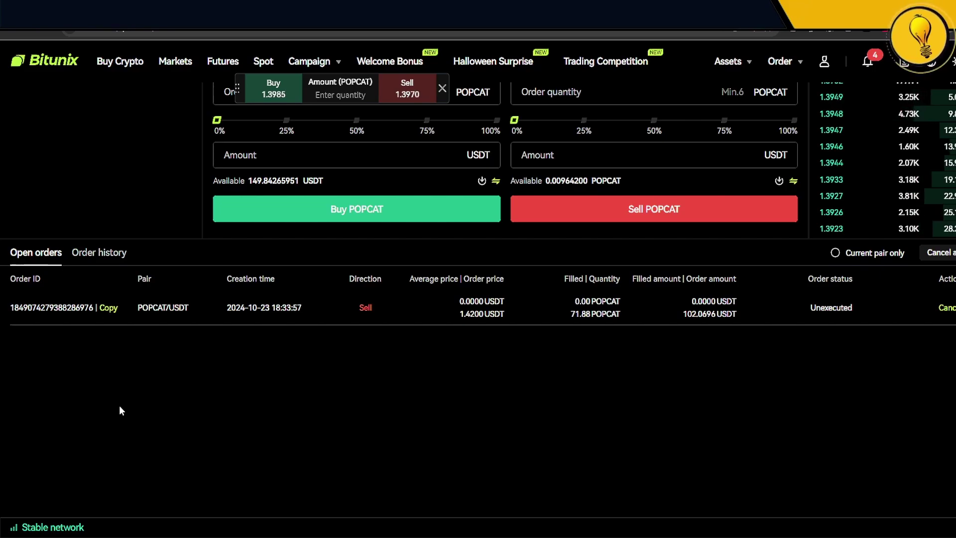
scroll(119, 405, up, 10)
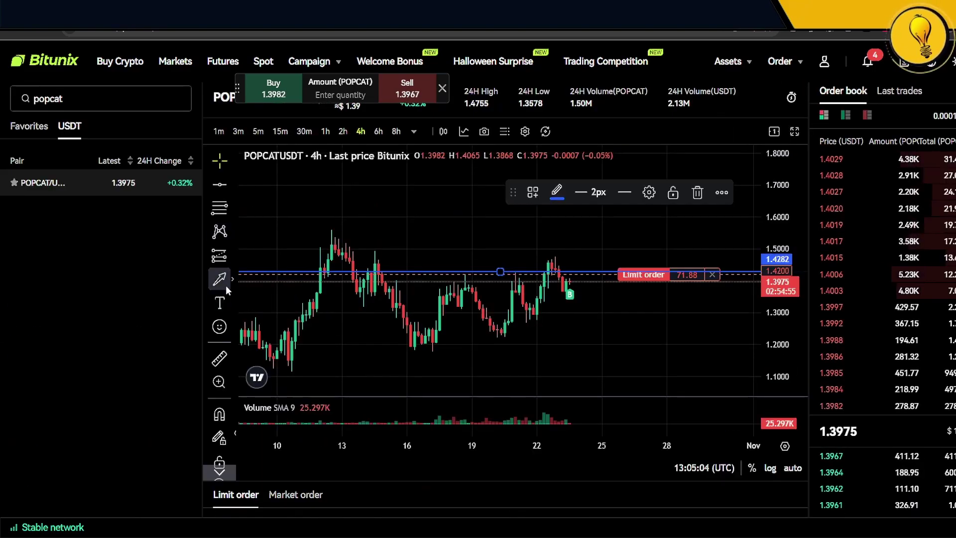
Draw a blue downward arrow from beside the latest candle toward 1.27.
click(220, 278)
click(584, 285)
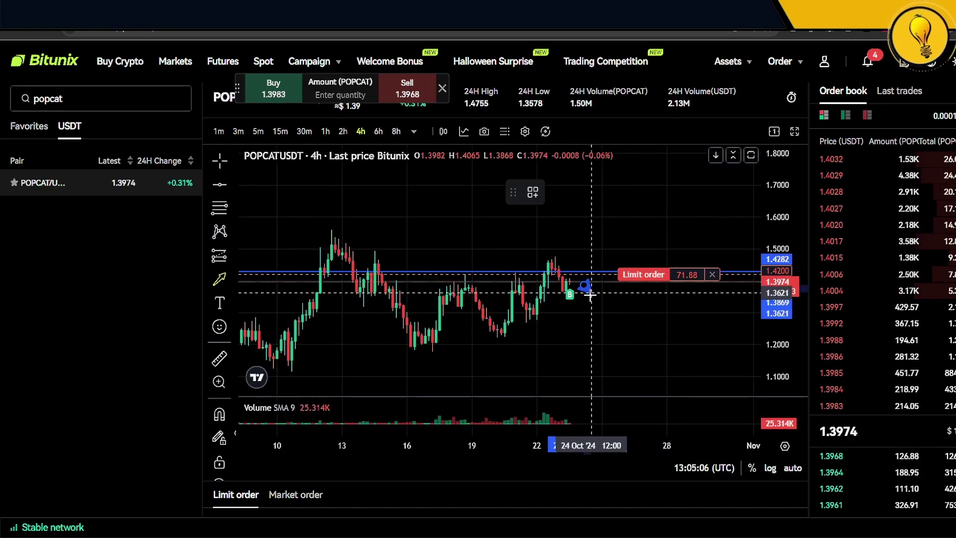
click(599, 327)
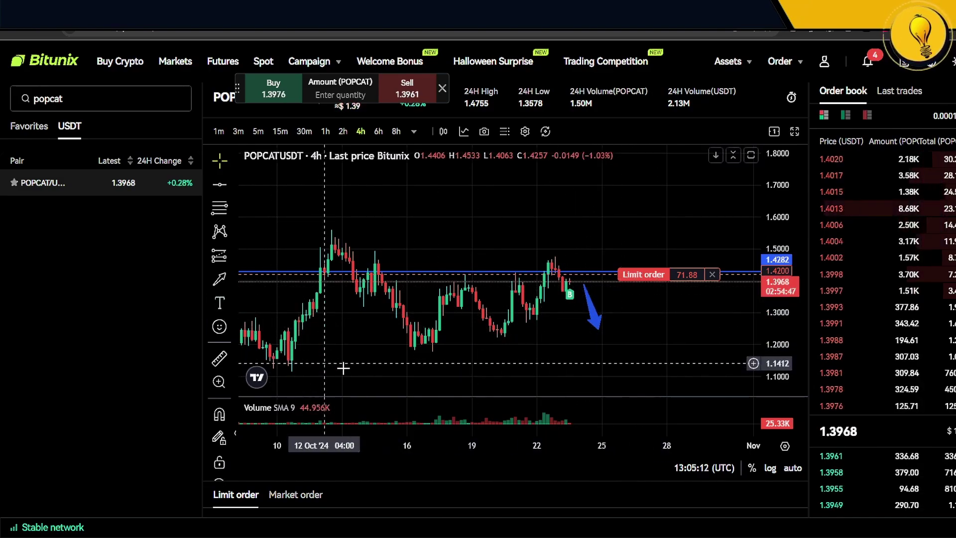
scroll(79, 414, down, 2)
scroll(79, 411, down, 1)
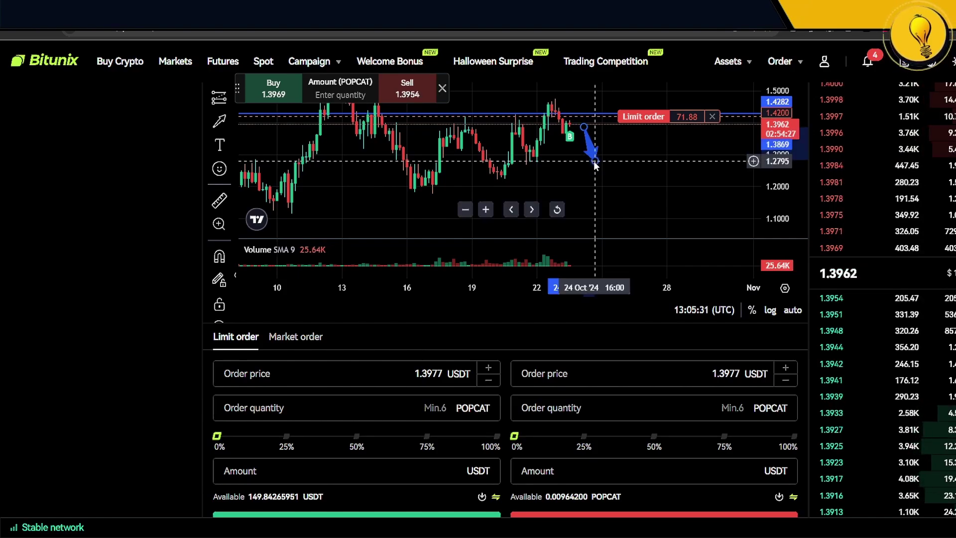
Place a horizontal stop line at 1.3642 on the chart.
click(595, 165)
scroll(156, 323, up, 2)
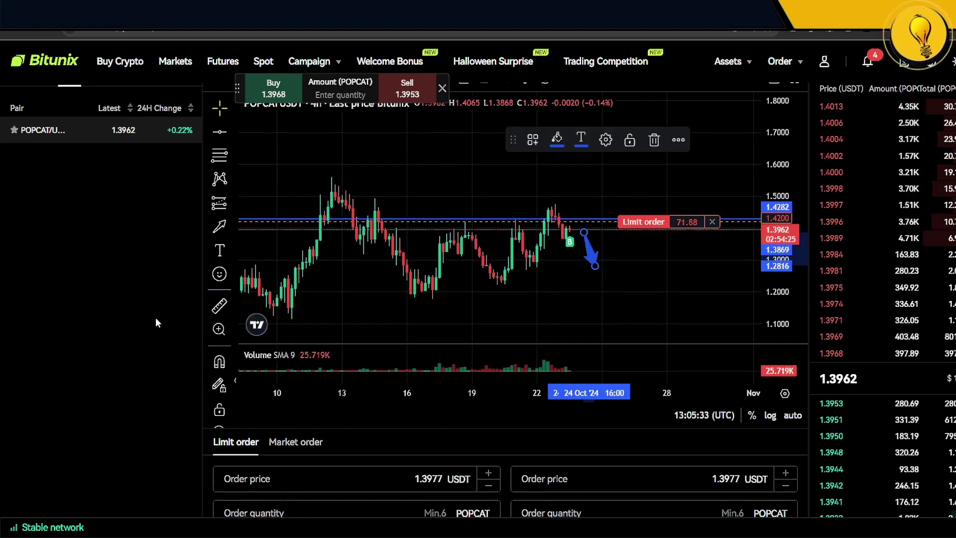
scroll(550, 289, up, 2)
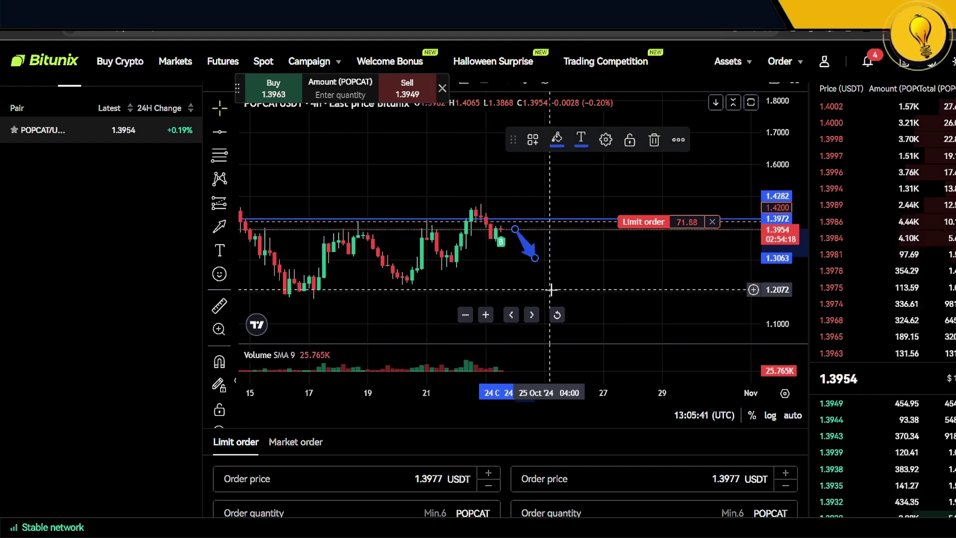
scroll(550, 289, up, 1)
click(489, 240)
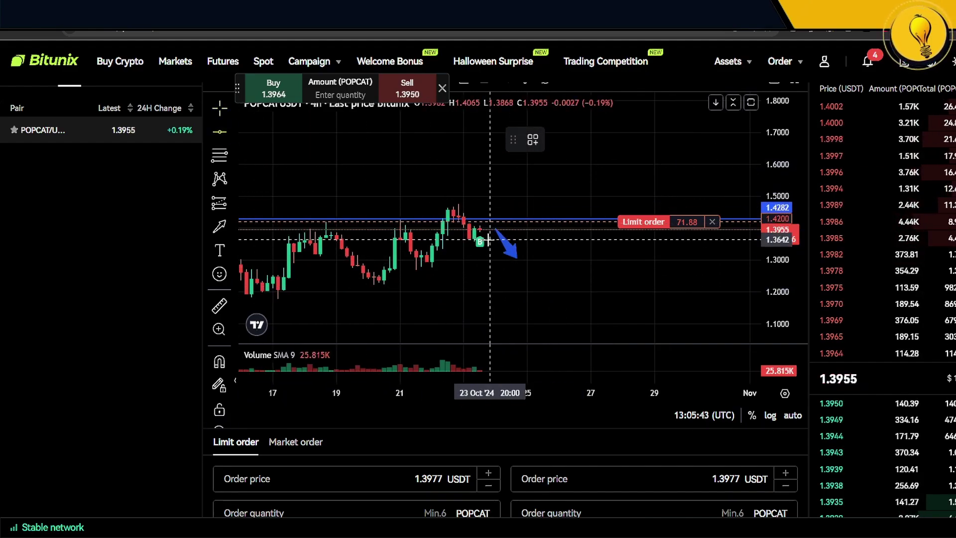
click(490, 239)
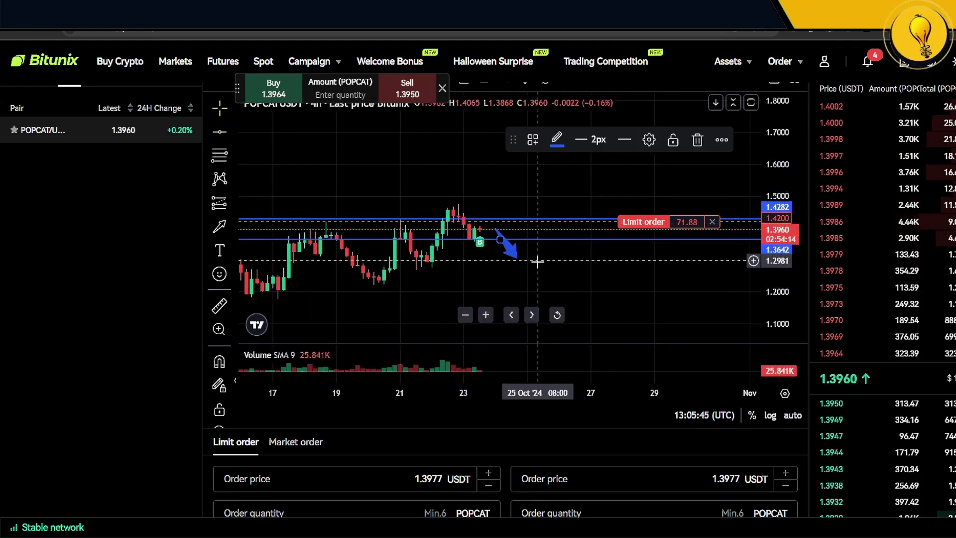
Shift the blue arrow lower-right, stretch the price scale, and add a short down arrow.
click(516, 250)
drag(517, 252, 539, 272)
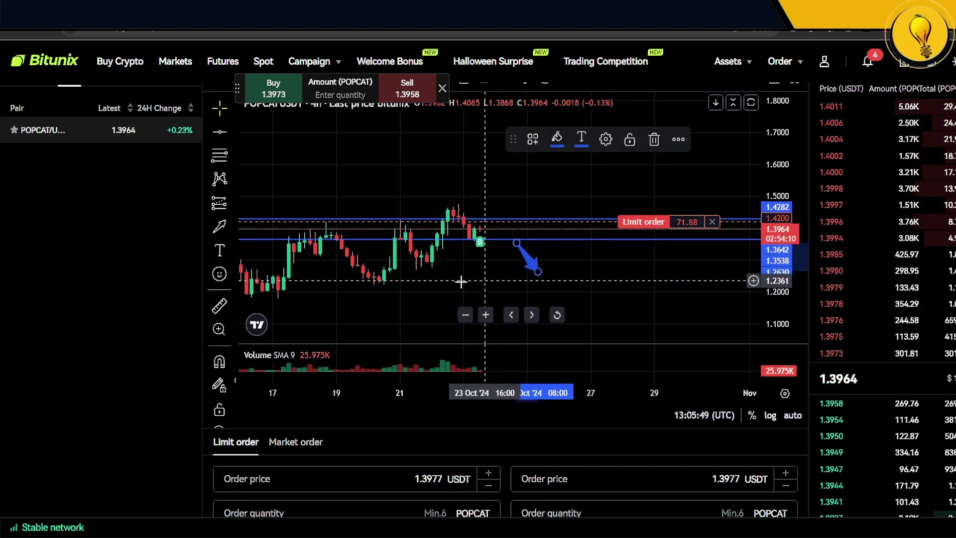
drag(789, 249, 789, 218)
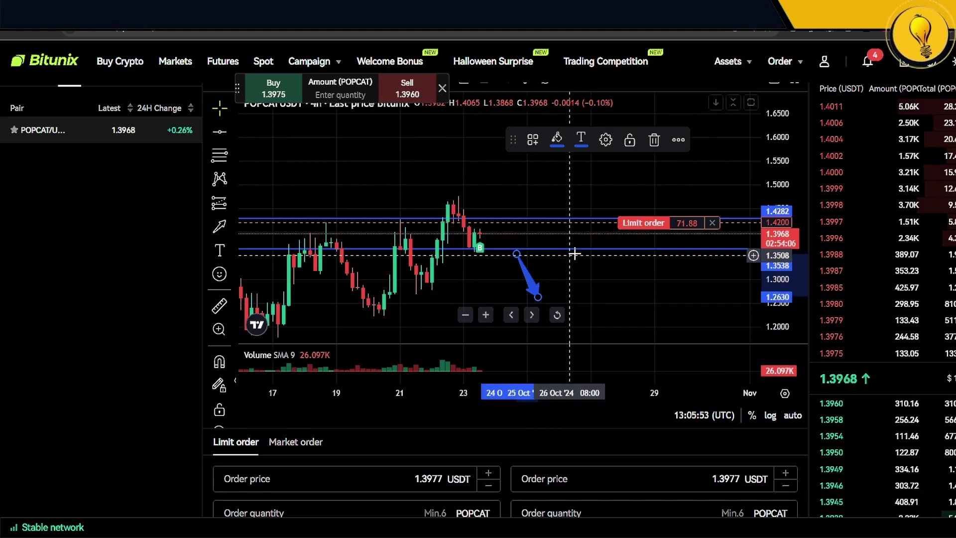
click(491, 241)
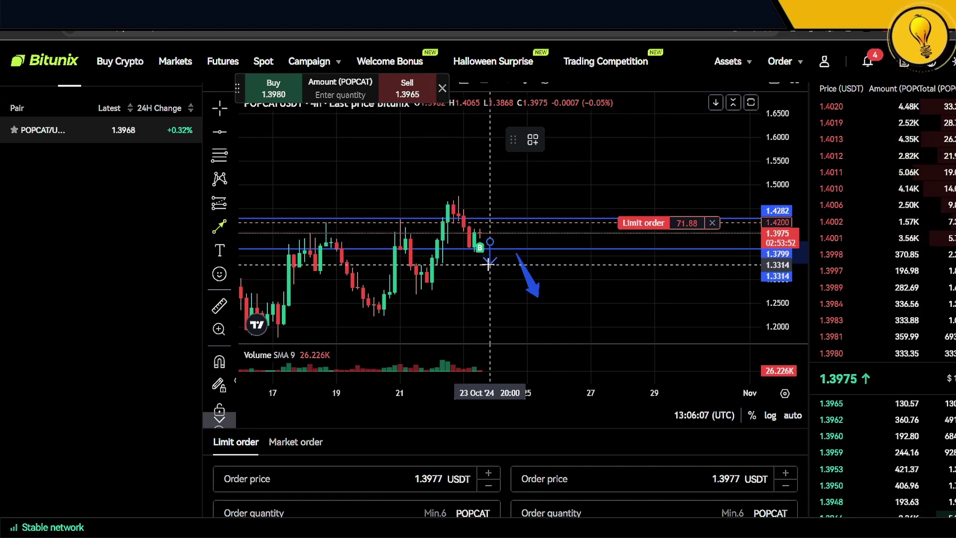
click(490, 264)
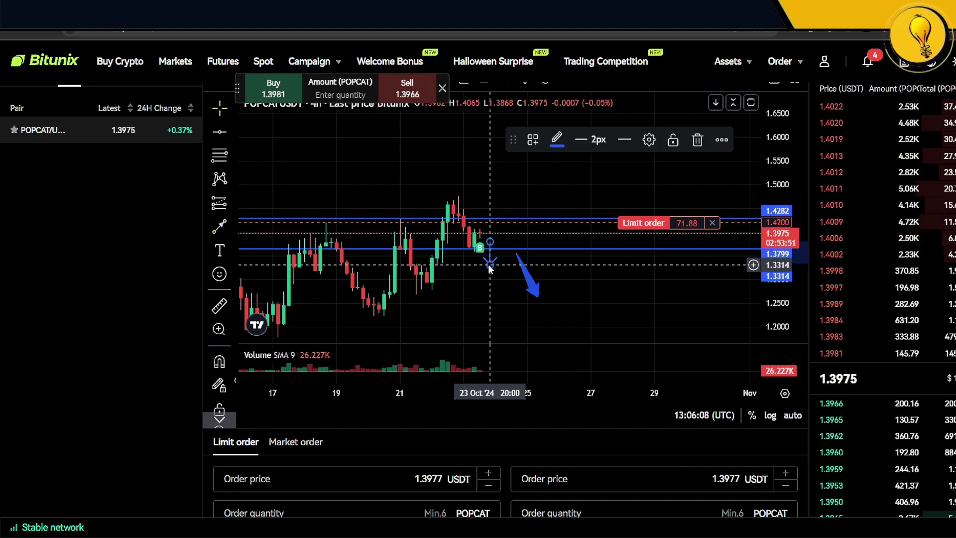
click(553, 256)
scroll(160, 371, down, 5)
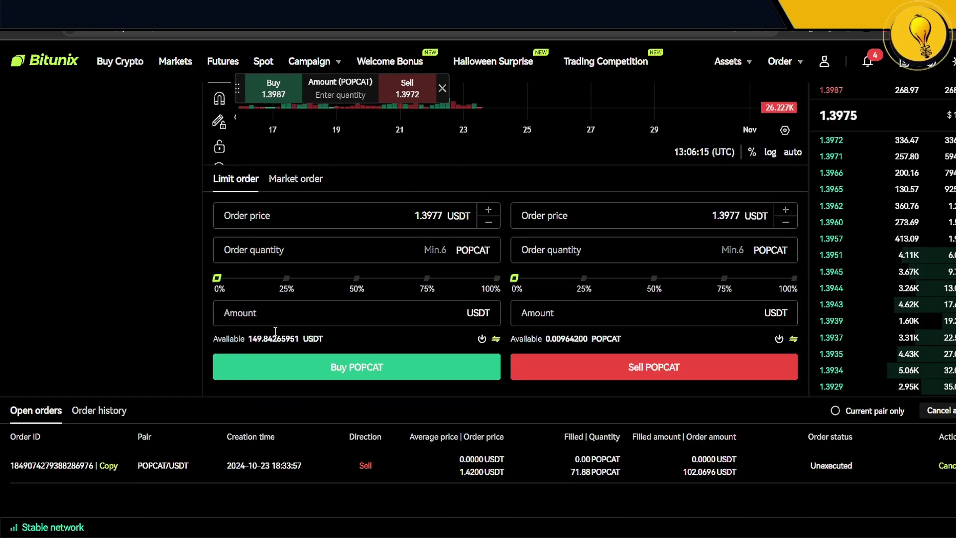
scroll(657, 232, up, 3)
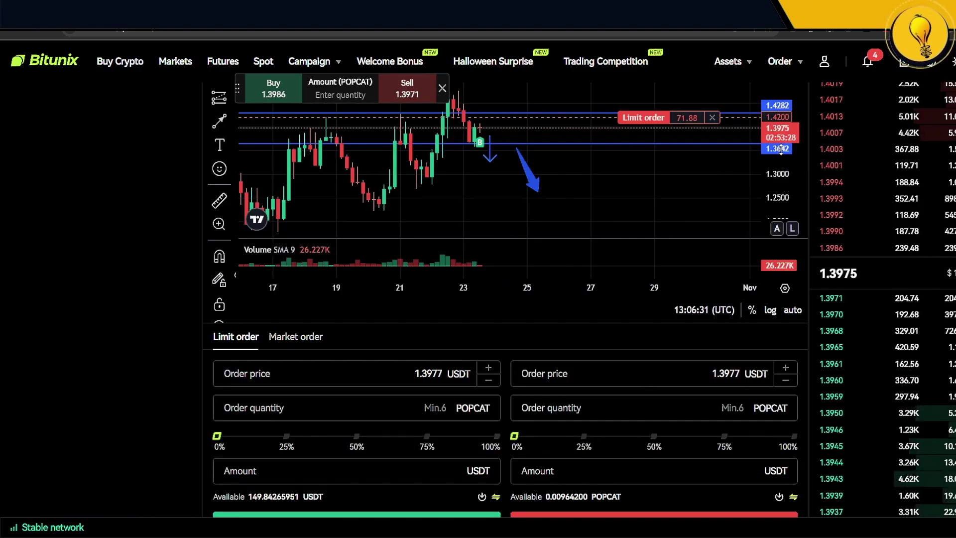
scroll(169, 386, down, 2)
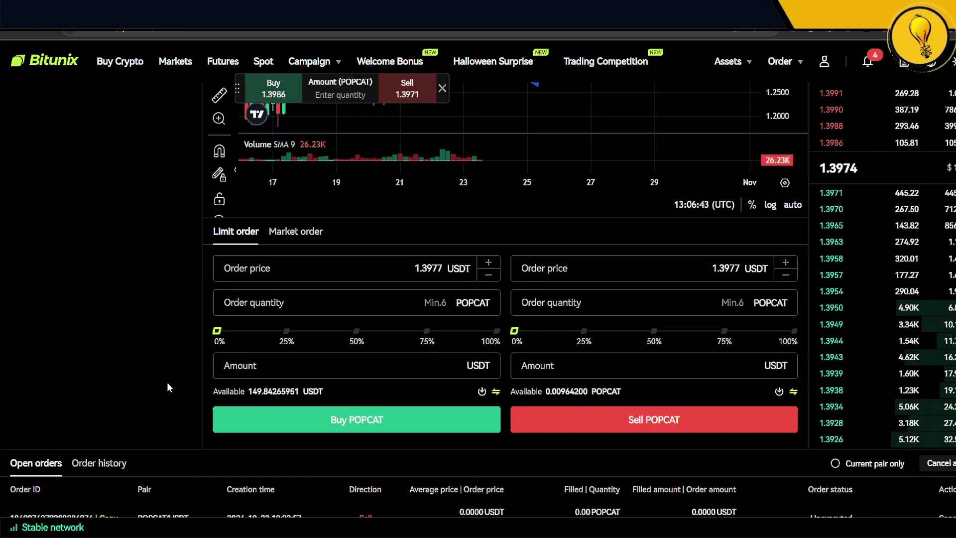
scroll(168, 387, down, 2)
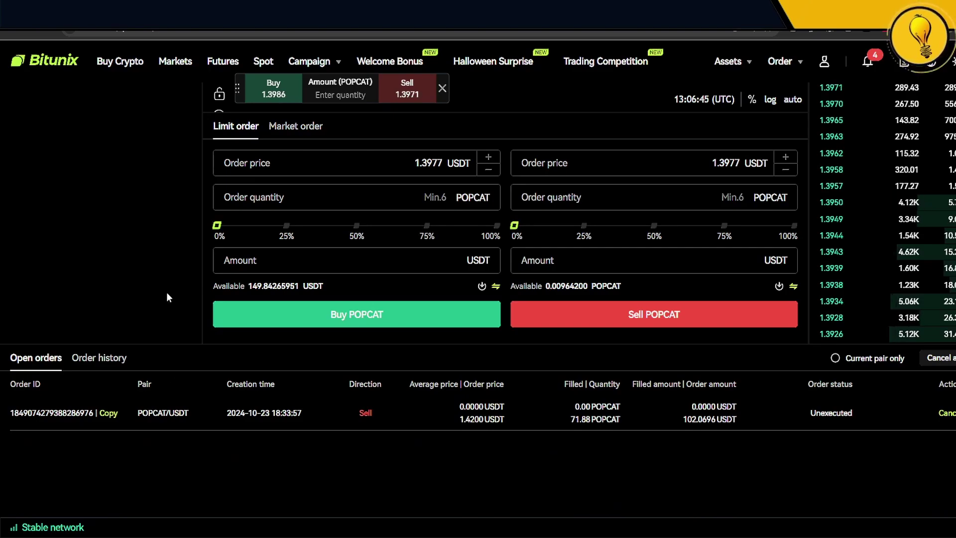
scroll(617, 232, up, 3)
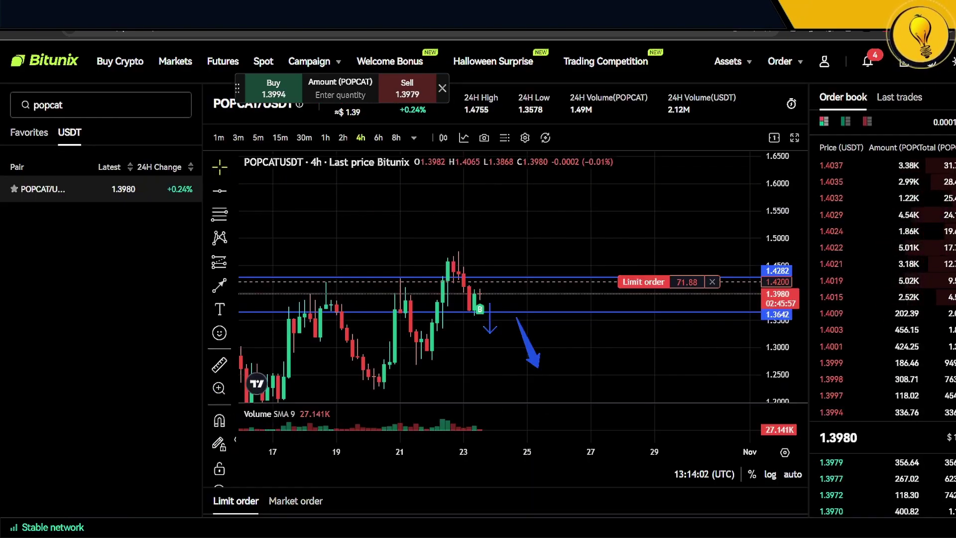
scroll(505, 298, down, 3)
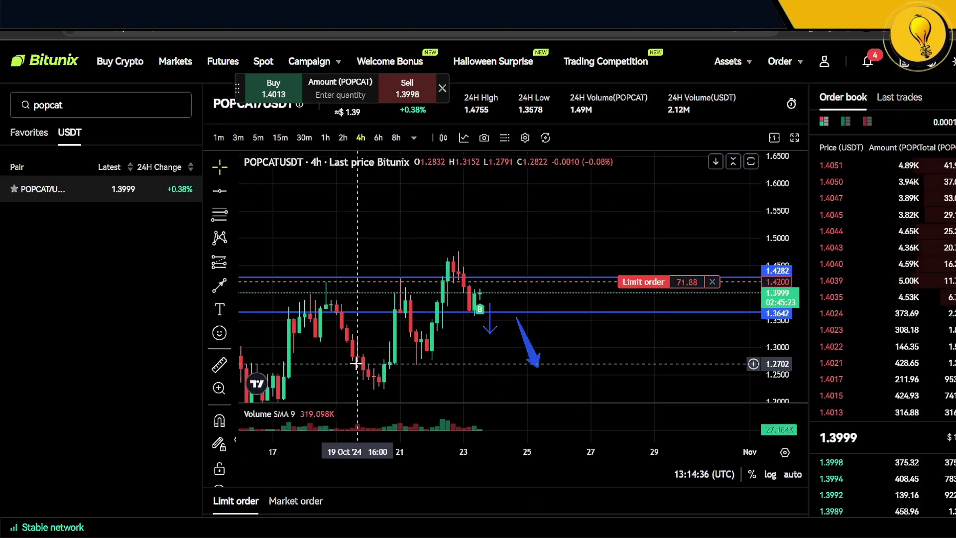